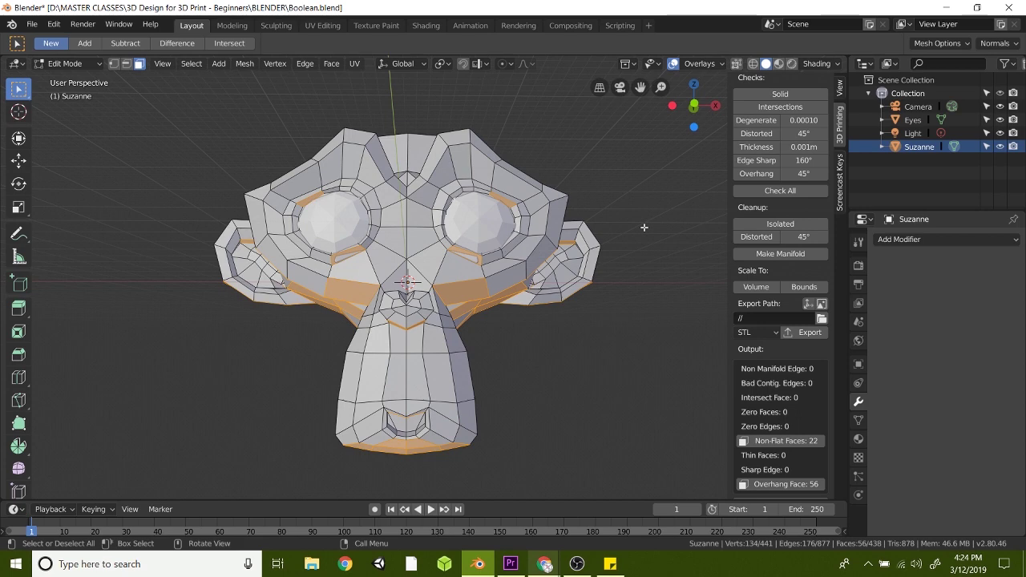
Step: Return Suzanne to Object Mode and select the Eyes object in the Outliner
key(Tab)
click(905, 121)
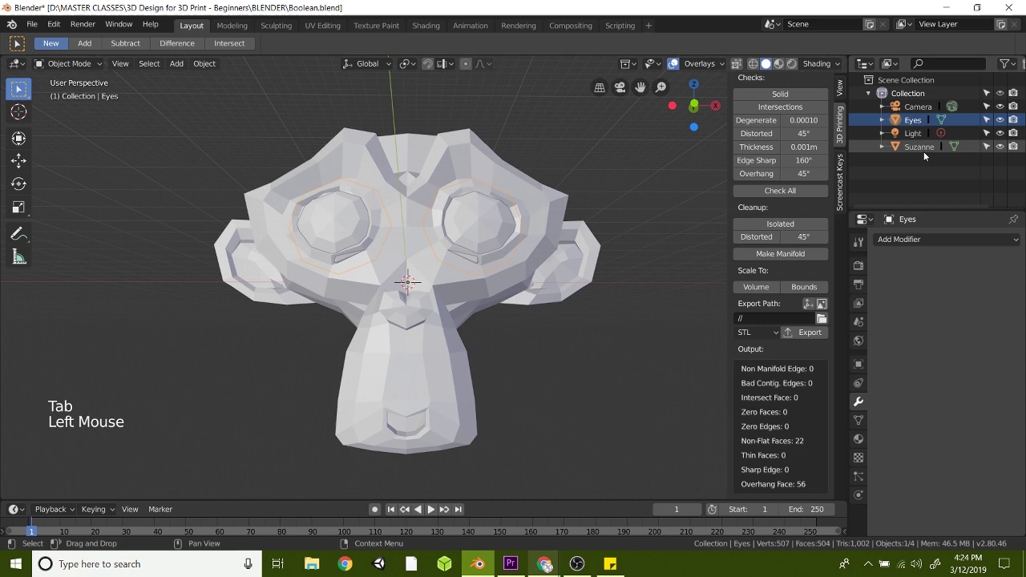
click(919, 148)
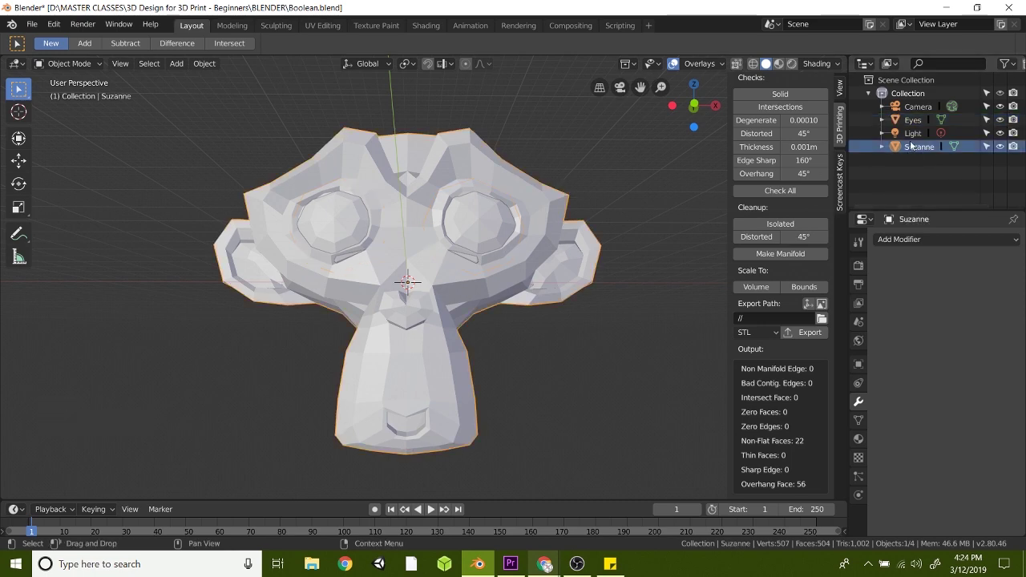
click(914, 122)
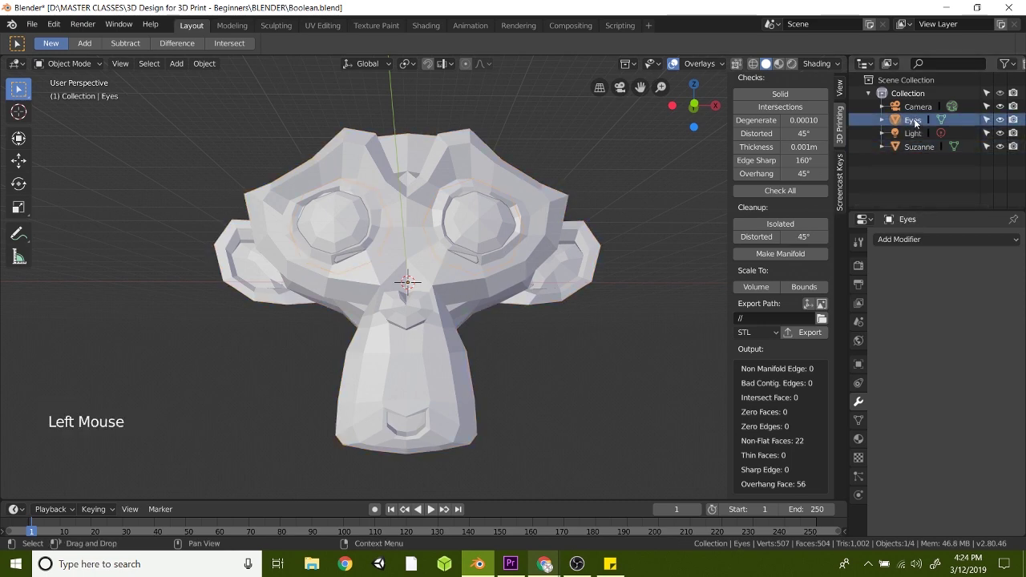
key(ctrl+z)
key(ctrl+z)
Step: Frame Suzanne's eye sockets in the viewport and make Eyes the active object
scroll(481, 275, down, 2)
mouse_move(481, 275)
alt+middle_down()
mouse_move(463, 271)
mouse_move(476, 261)
alt+middle_up()
scroll(476, 262, up, 3)
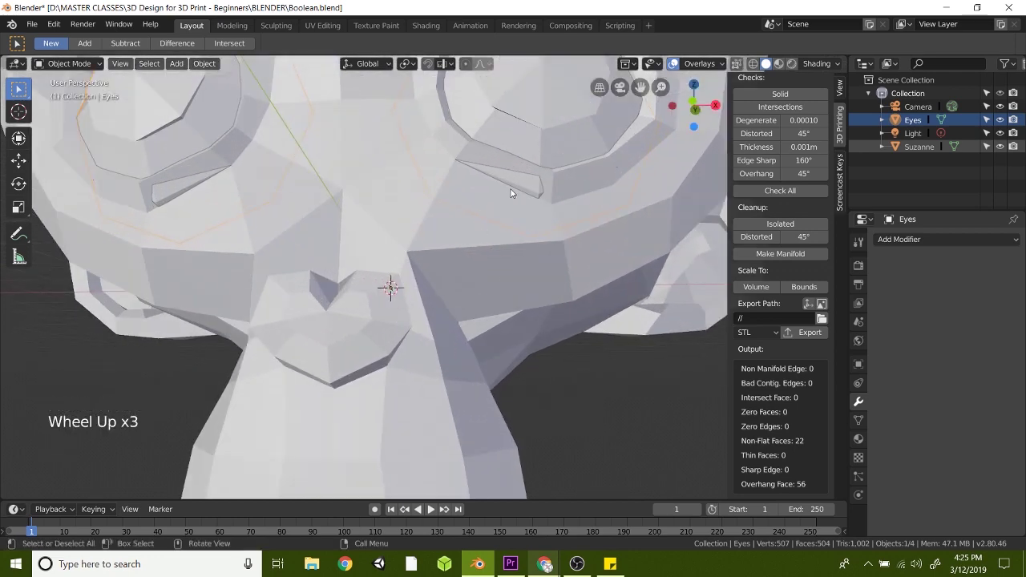
click(522, 181)
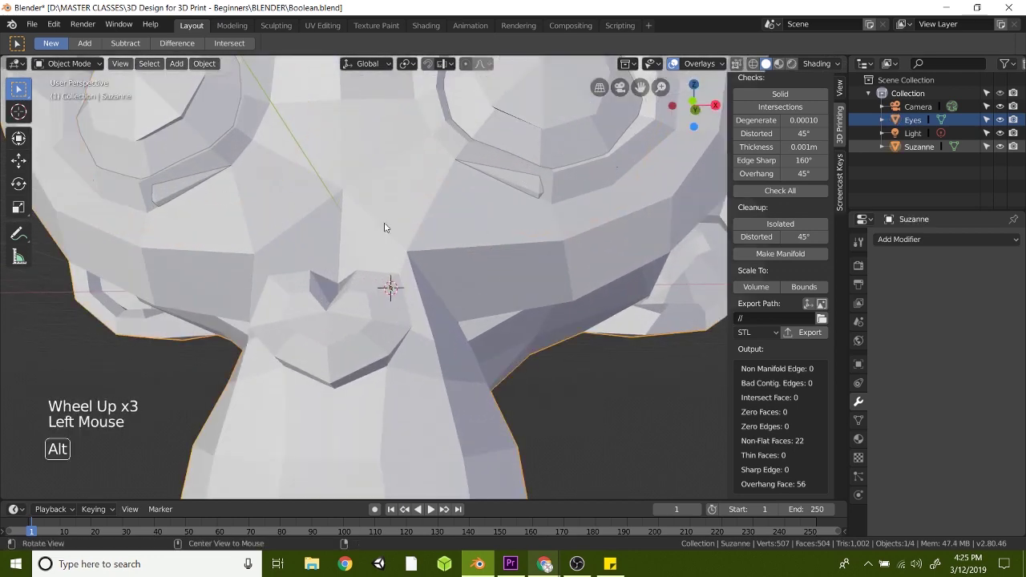
mouse_move(396, 268)
alt+middle_down()
mouse_move(411, 285)
mouse_move(406, 269)
alt+middle_up()
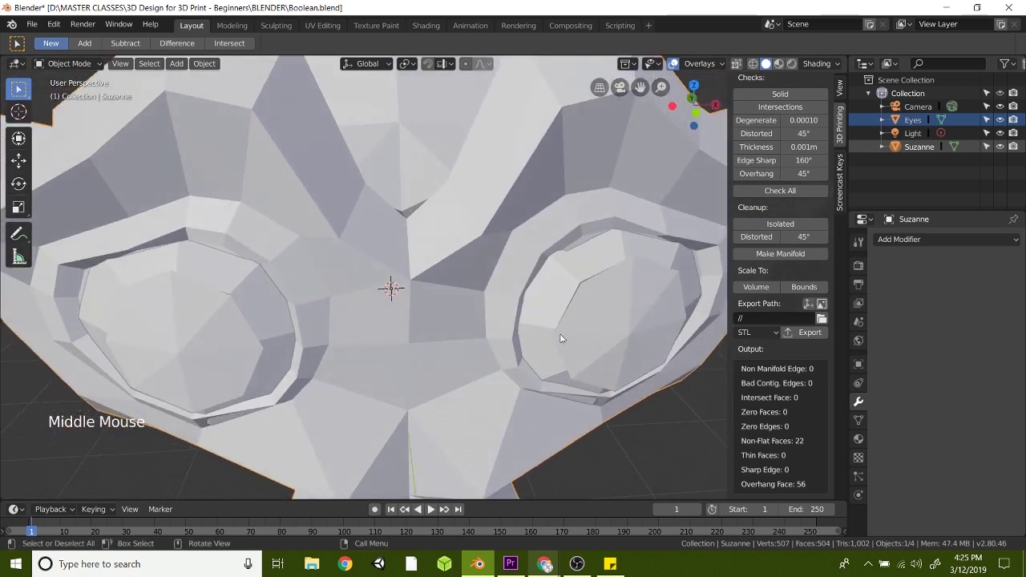
key(Tab)
click(913, 120)
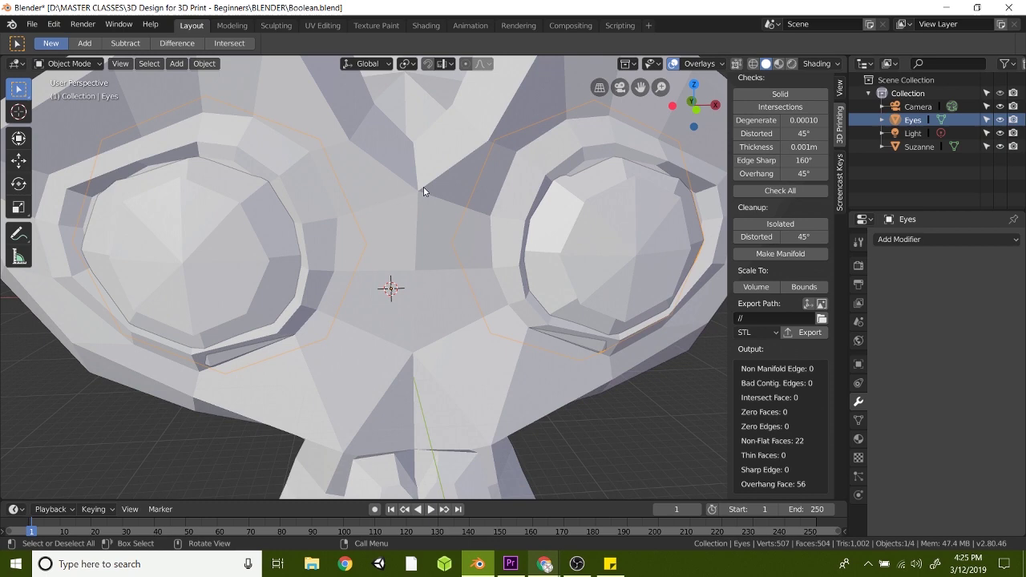
Step: Enter Edit Mode on Eyes in vertex select, viewing the area below the right eye
key(Tab)
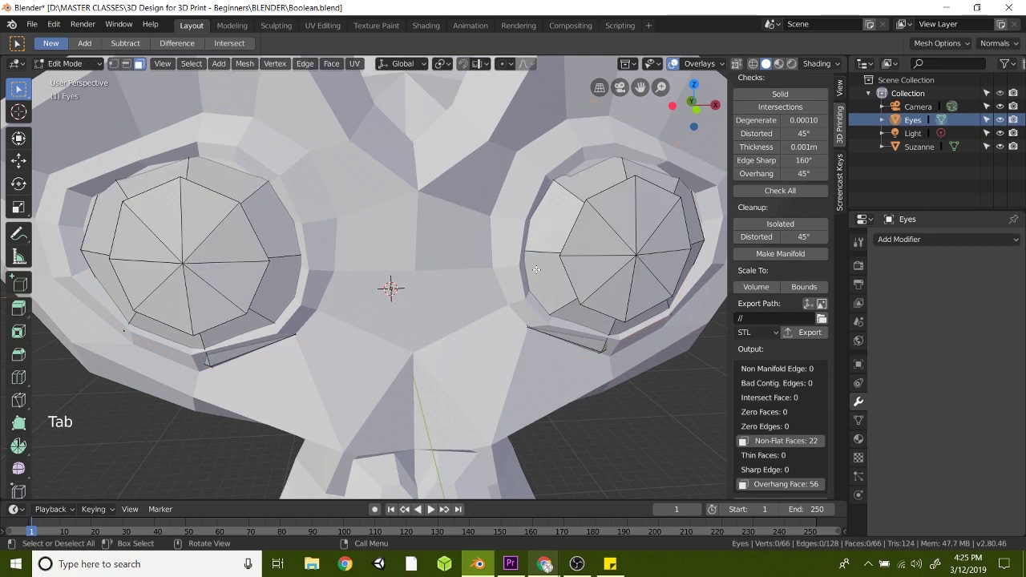
middle_drag(536, 269, 525, 173)
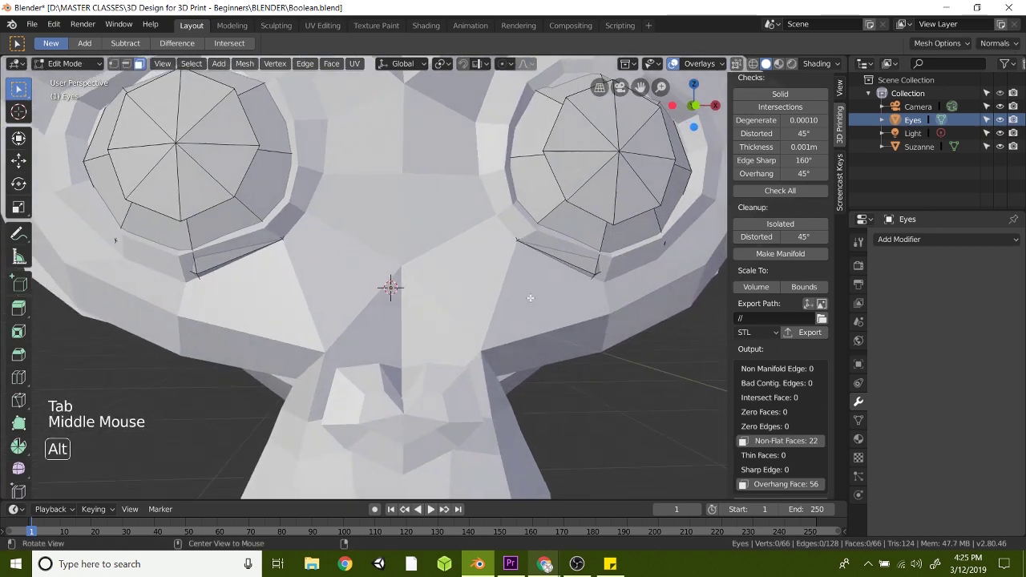
click(113, 64)
scroll(566, 255, up, 2)
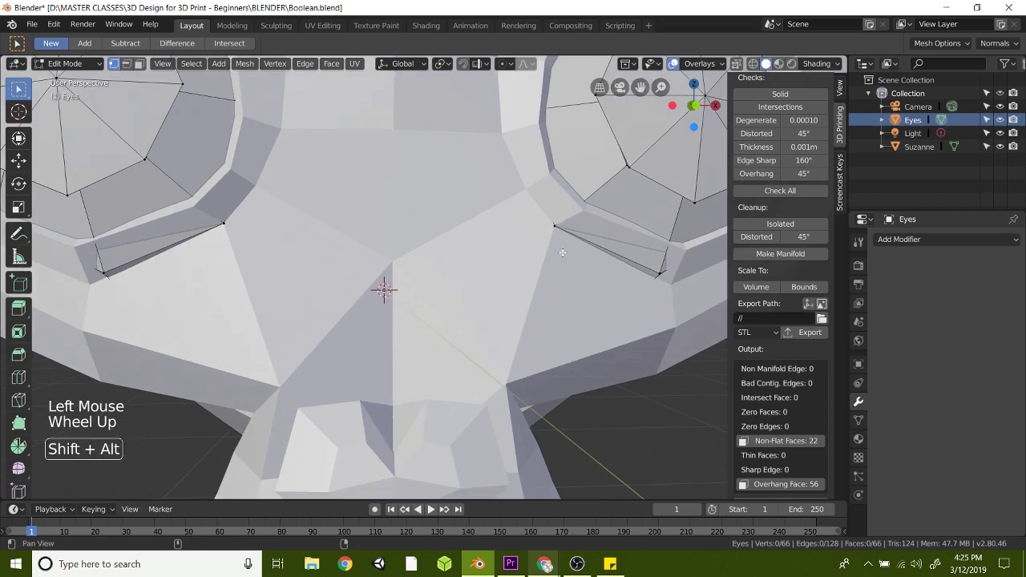
shift+middle_drag(565, 253, 542, 265)
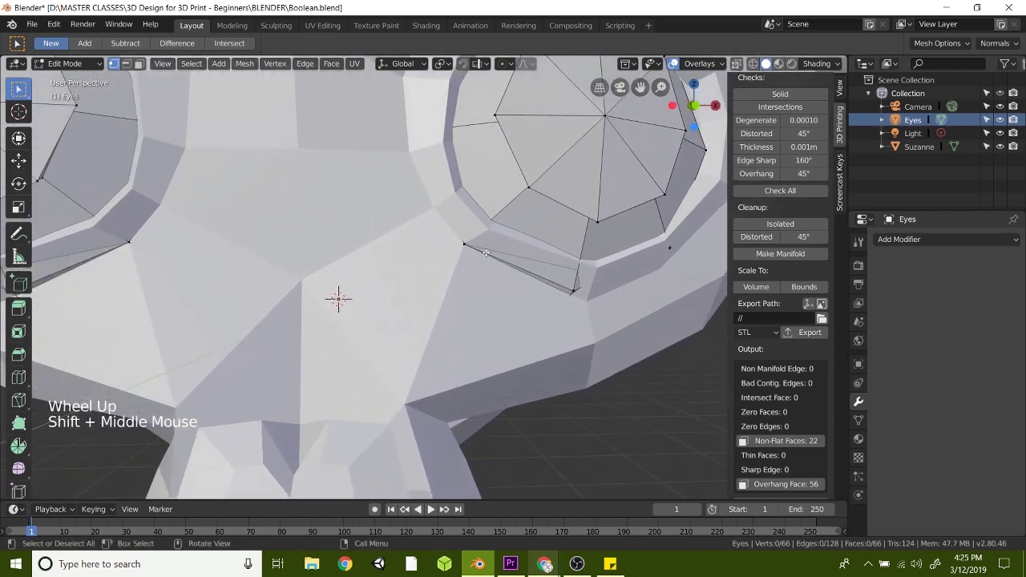
Step: Move both stray flap vertices under the right eye along global Y, one by 2.751 m
click(465, 245)
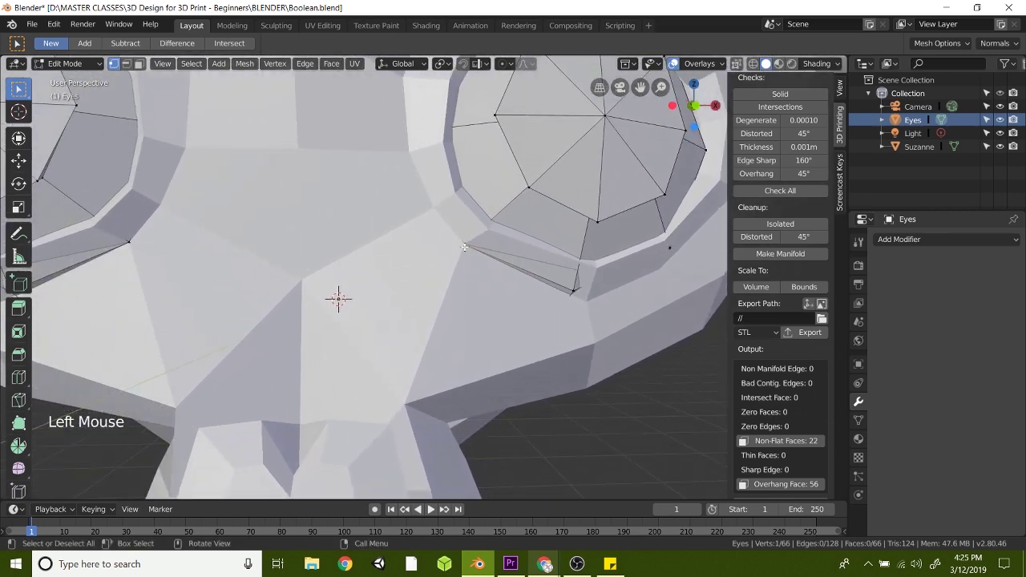
key(g)
key(y)
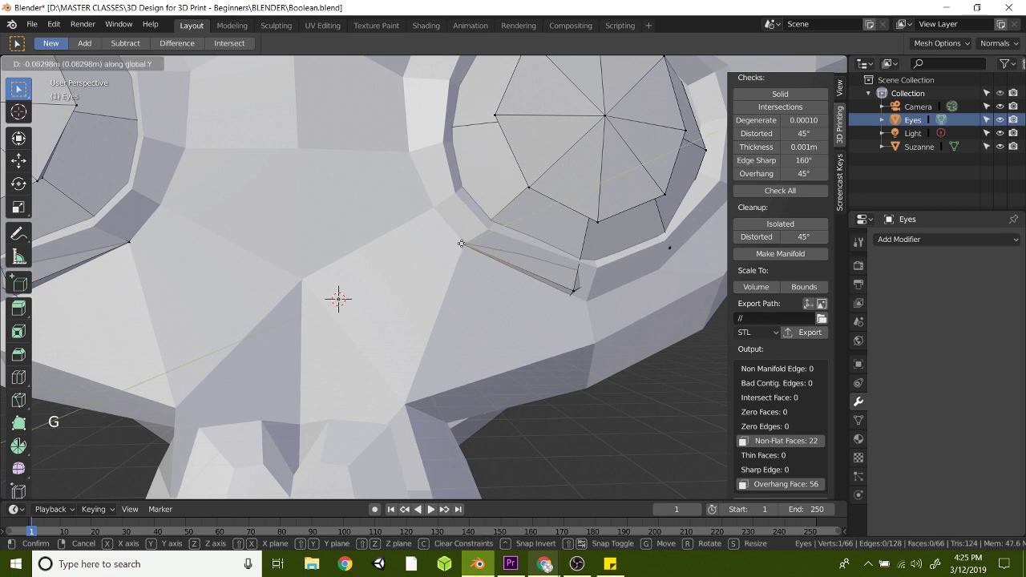
click(490, 264)
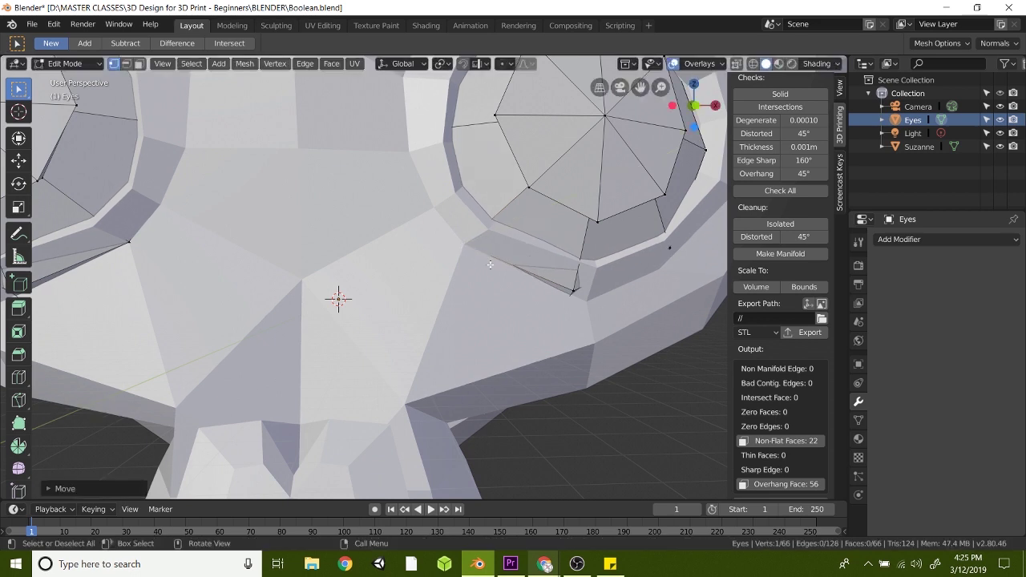
click(573, 293)
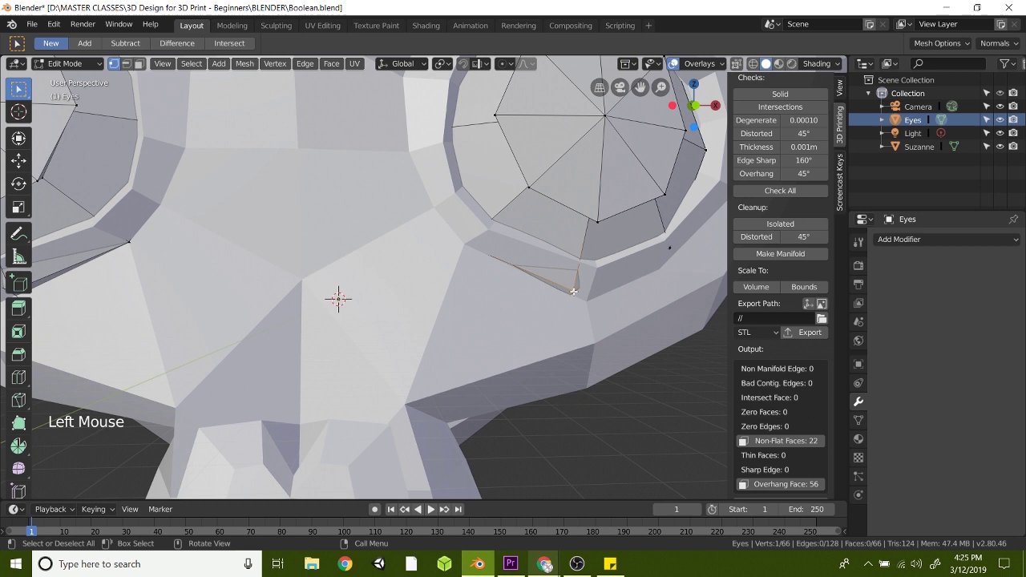
key(g)
key(y)
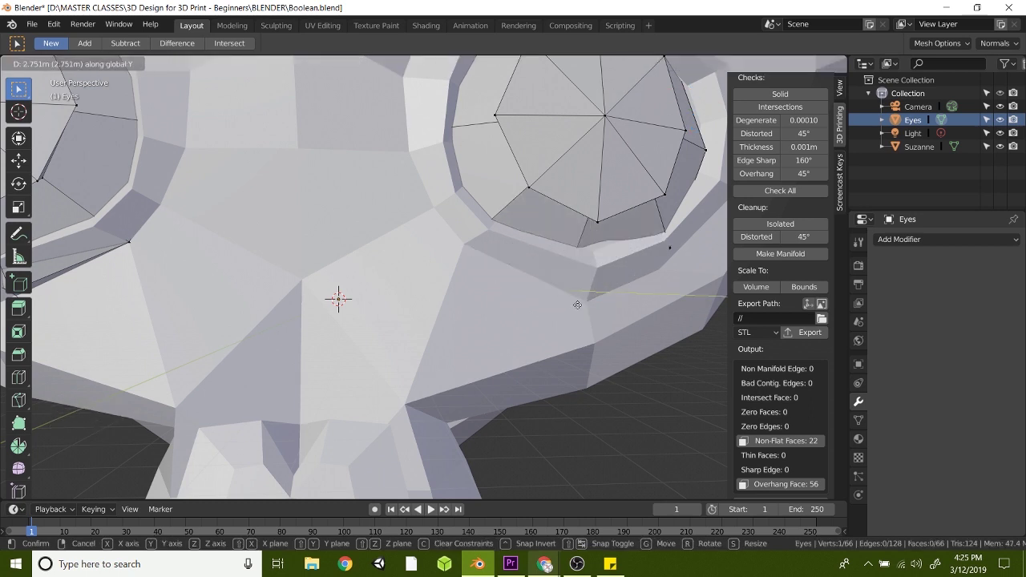
click(578, 300)
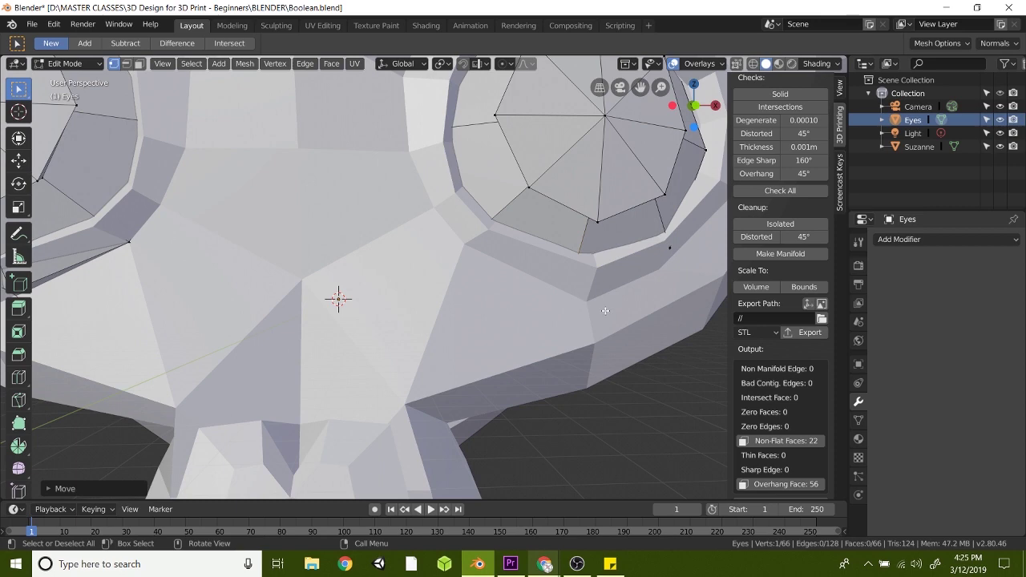
alt+middle_drag(607, 300, 550, 246)
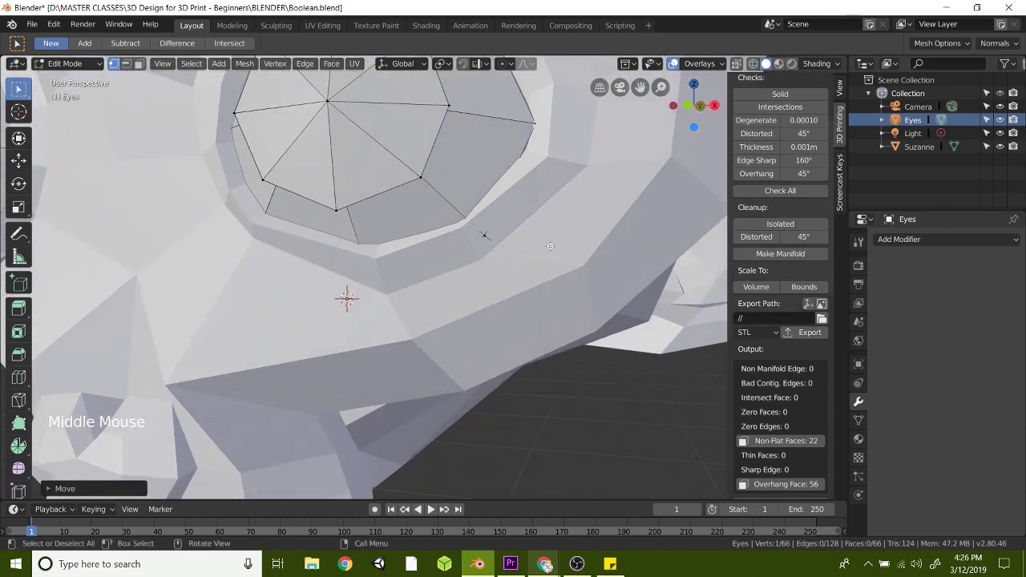
Step: Move the stray vertex at the eye's outer rim along Y twice, about 0.92 m, then centre the eye
click(485, 236)
key(g)
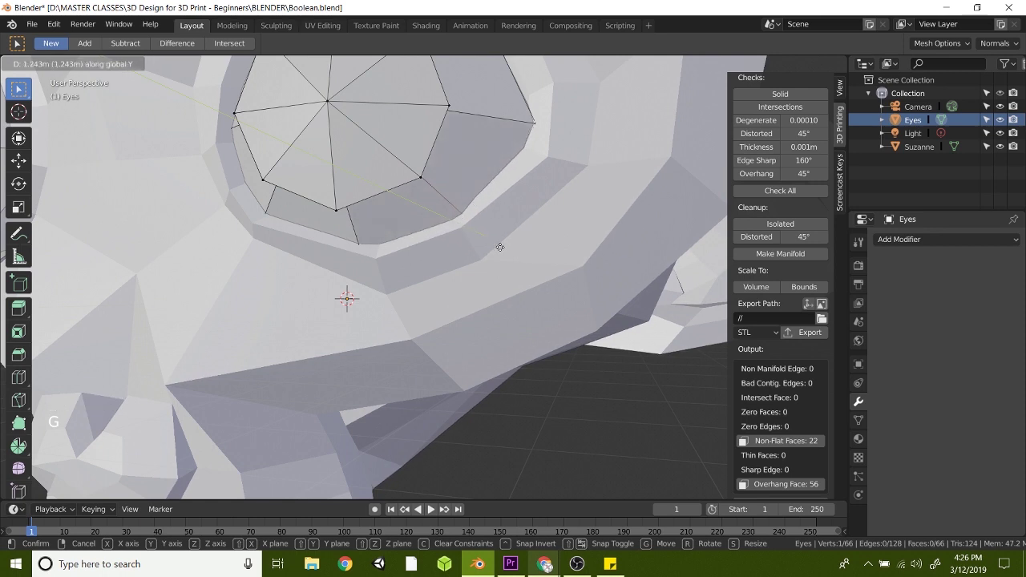
click(500, 247)
click(537, 125)
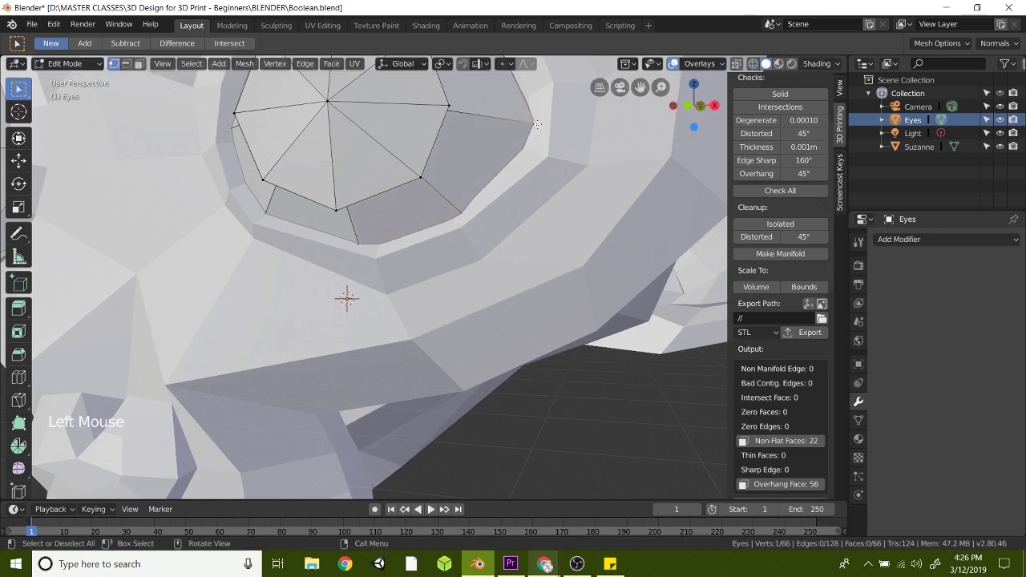
key(g)
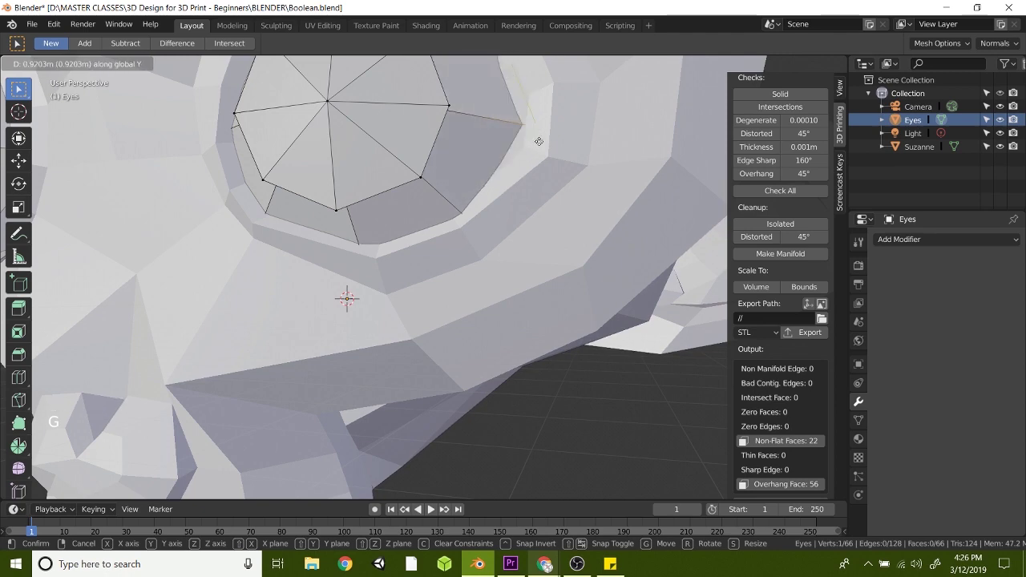
click(539, 141)
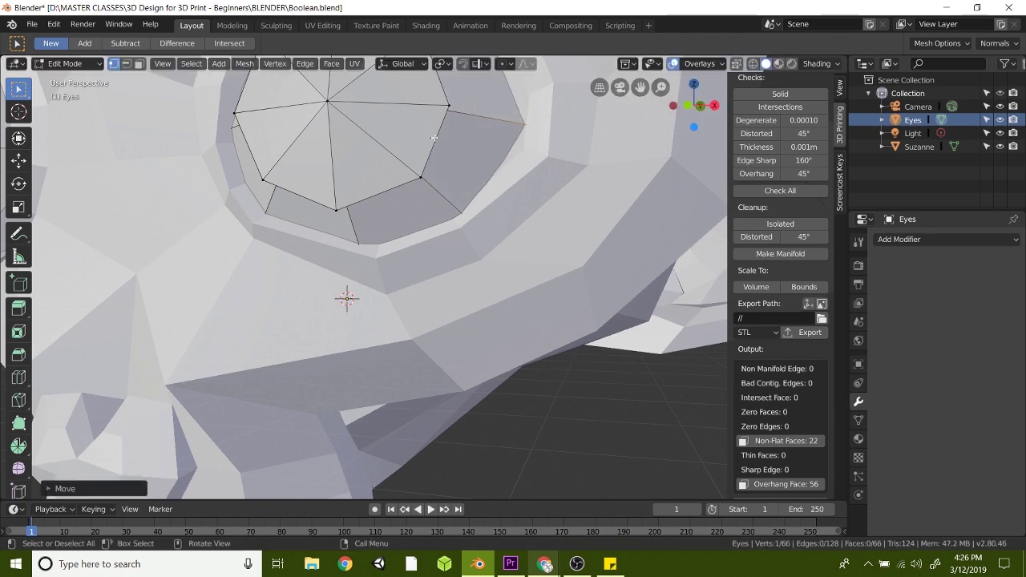
shift+middle_drag(434, 137, 507, 211)
Step: Move three more stray Eyes vertices along Y until no flap remains beside the sockets
click(181, 335)
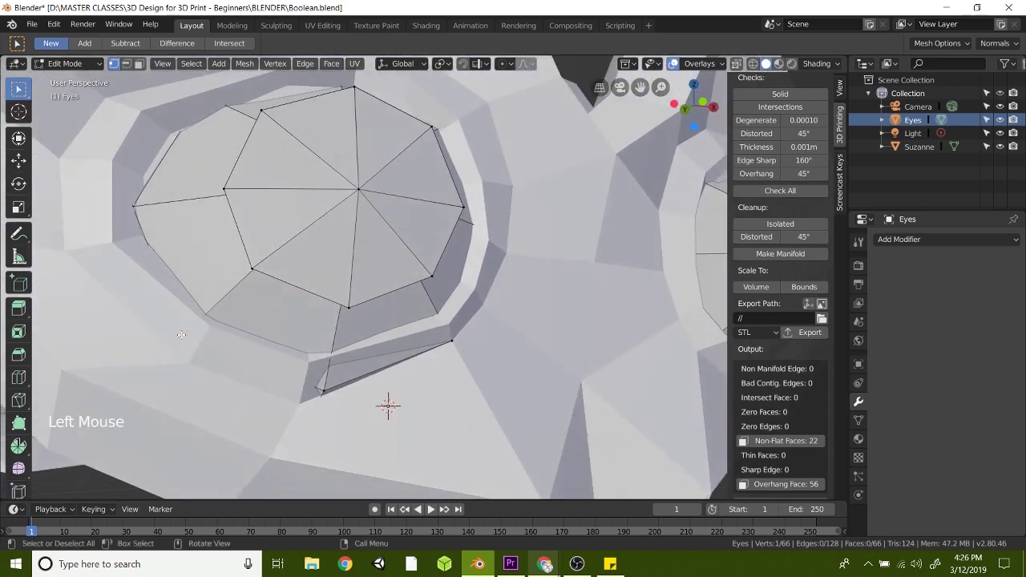
key(g)
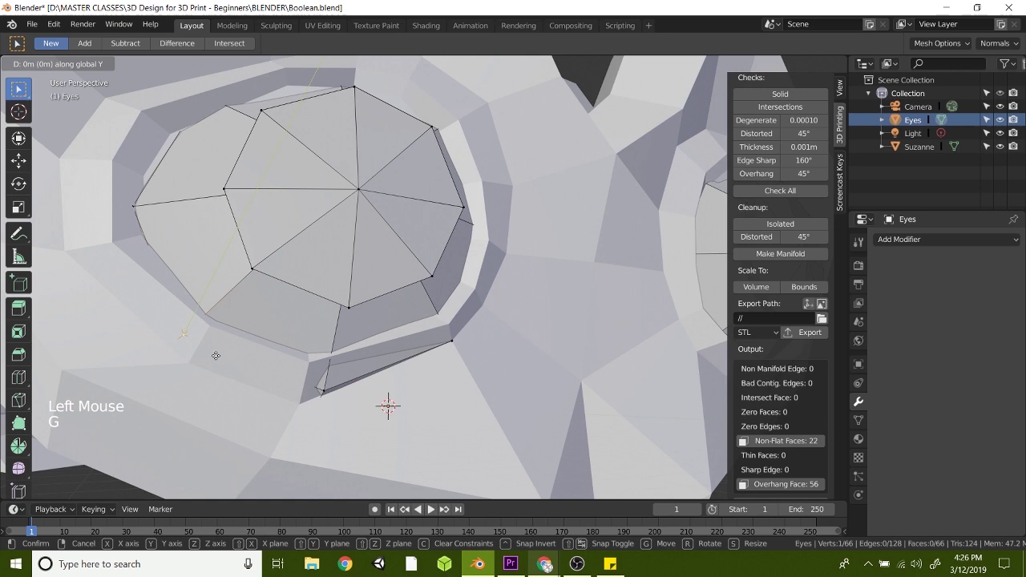
click(265, 368)
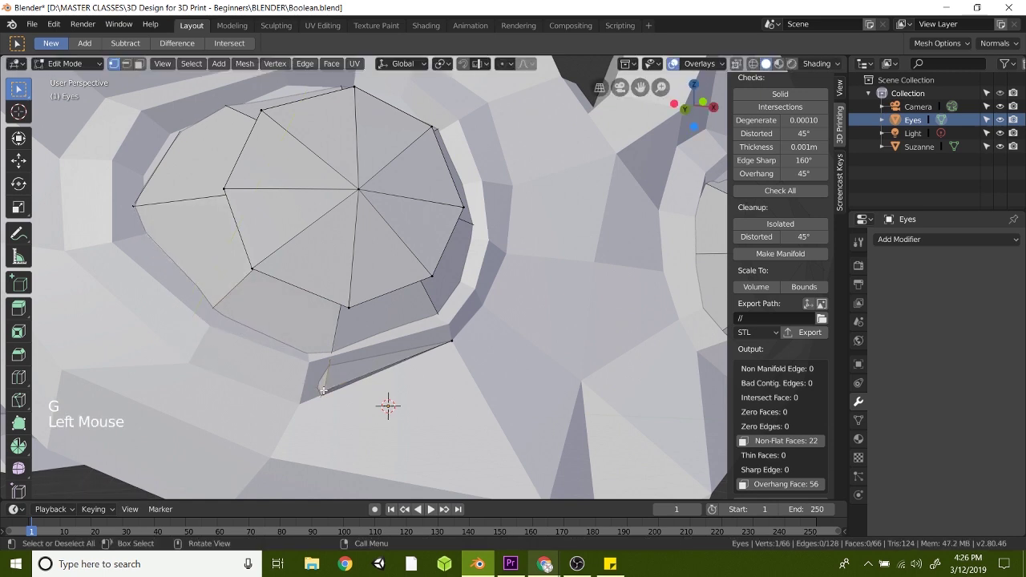
key(g)
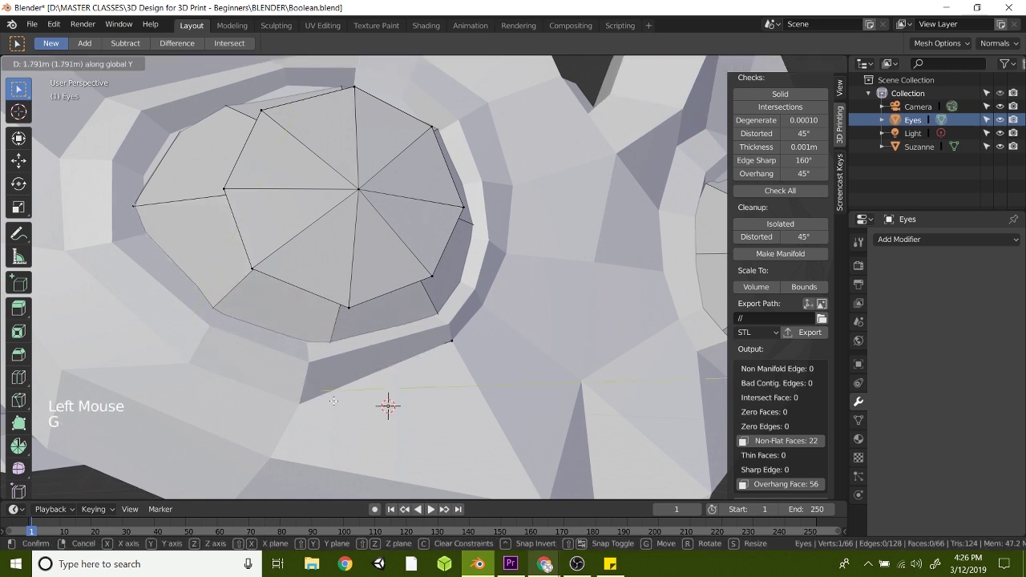
click(333, 401)
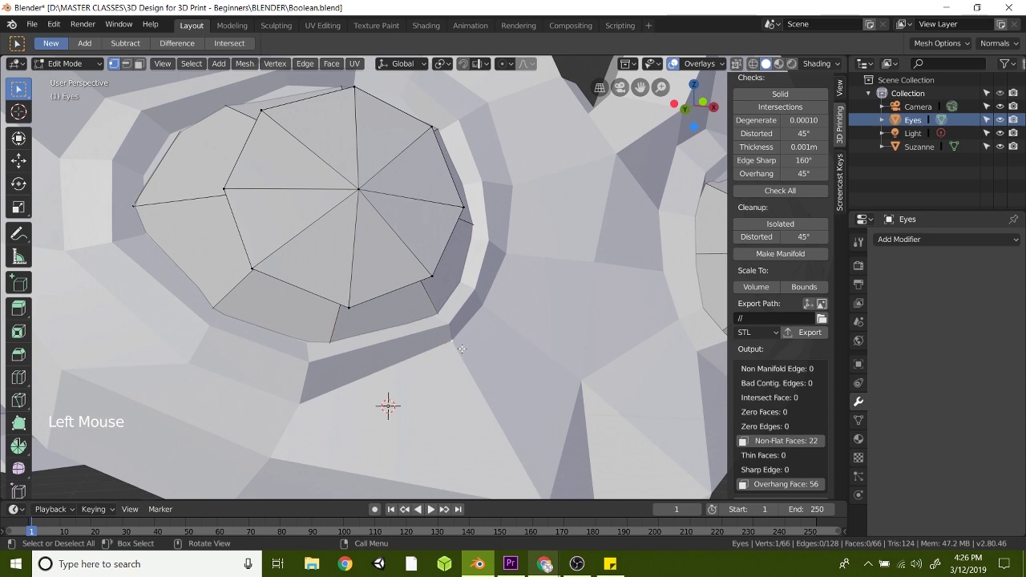
key(g)
click(498, 267)
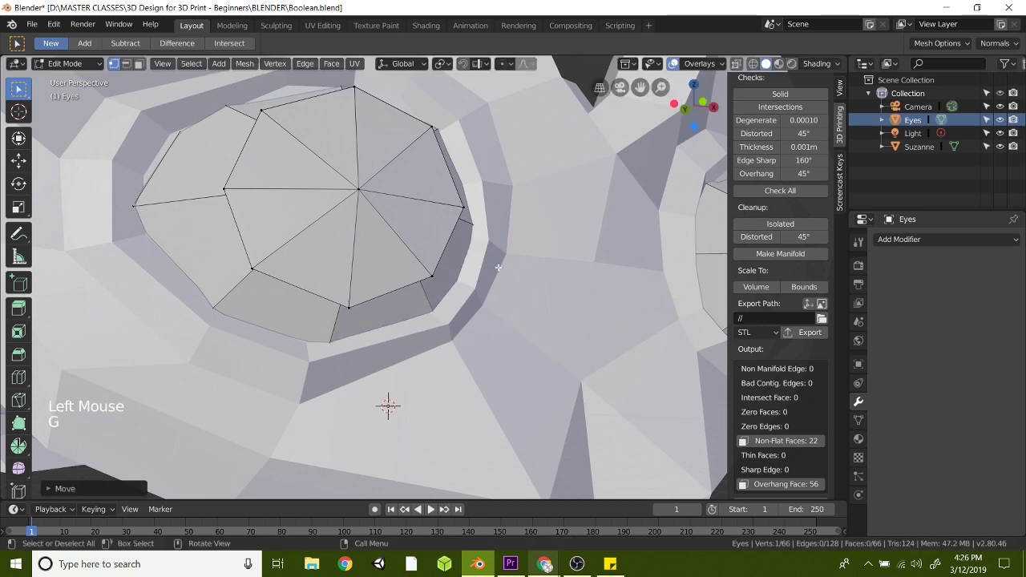
alt+middle_drag(498, 267, 461, 337)
scroll(419, 286, down, 4)
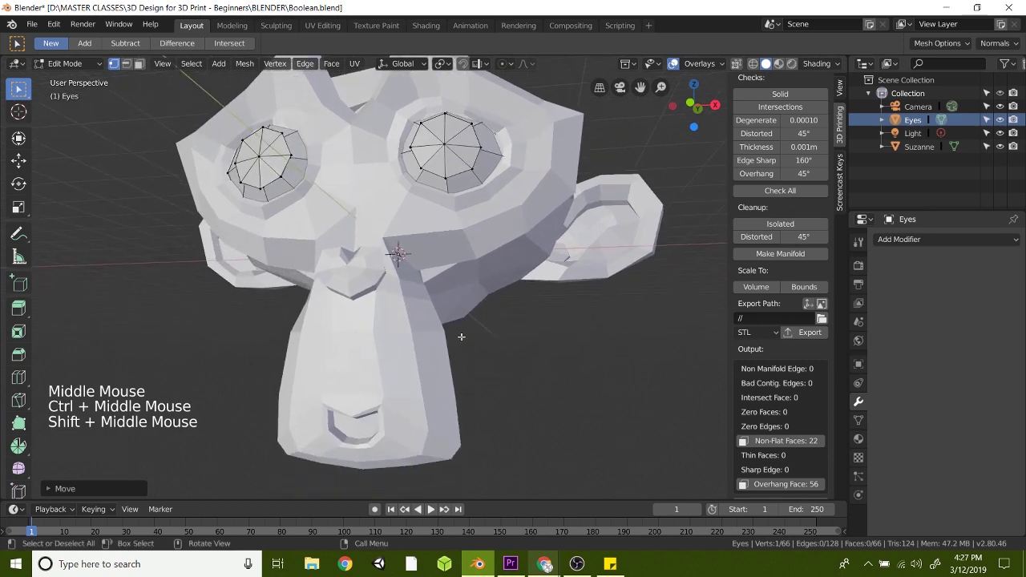
Step: Return to Object Mode, select Suzanne, and add a Boolean modifier to it
key(Tab)
click(913, 150)
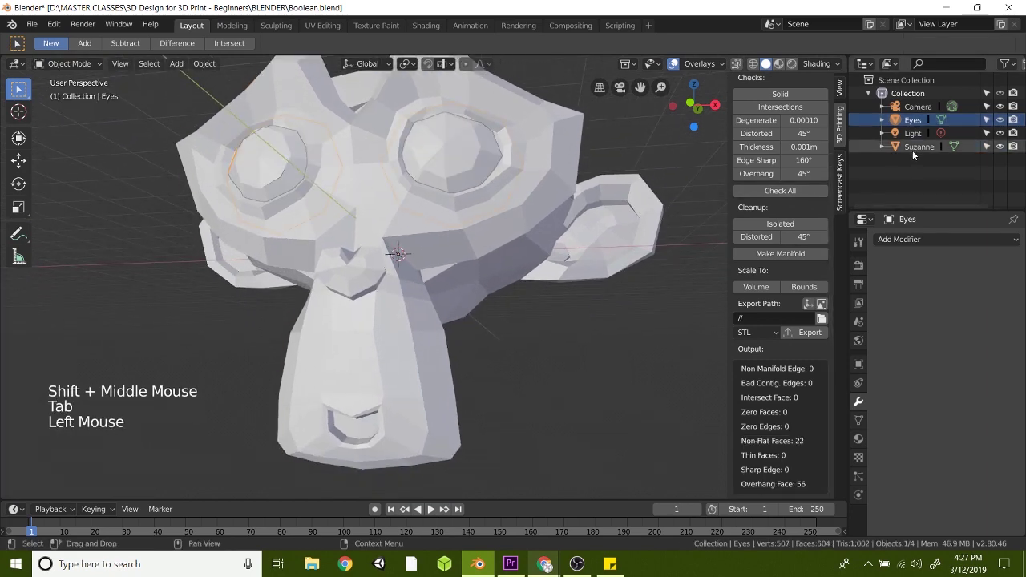
shift+middle_drag(476, 234, 465, 255)
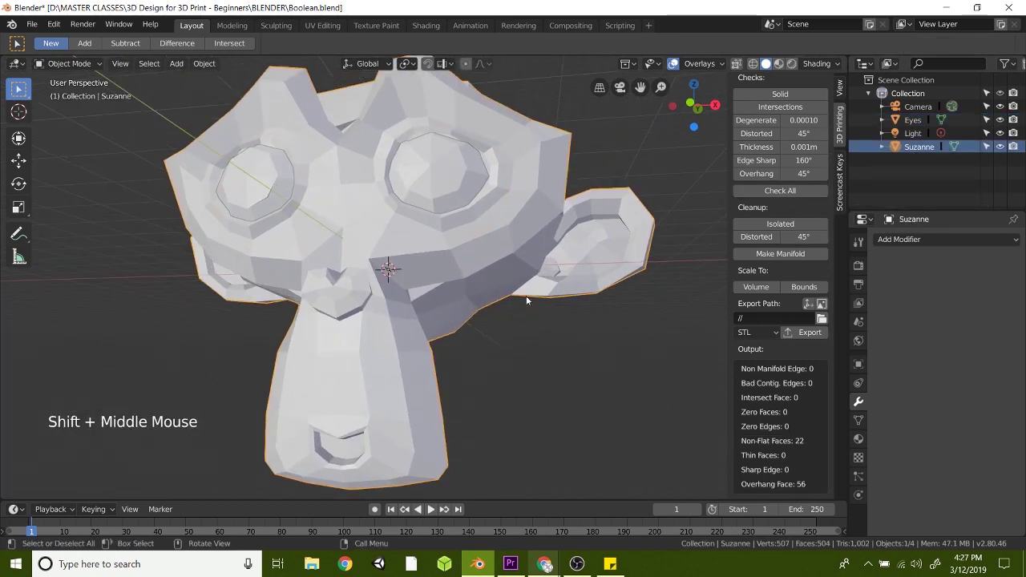
click(859, 405)
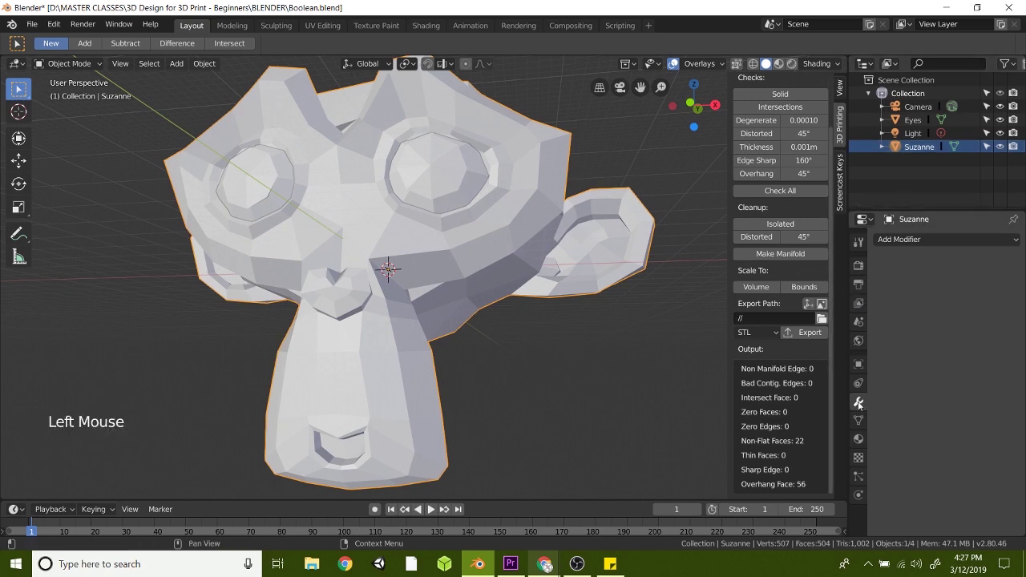
click(915, 240)
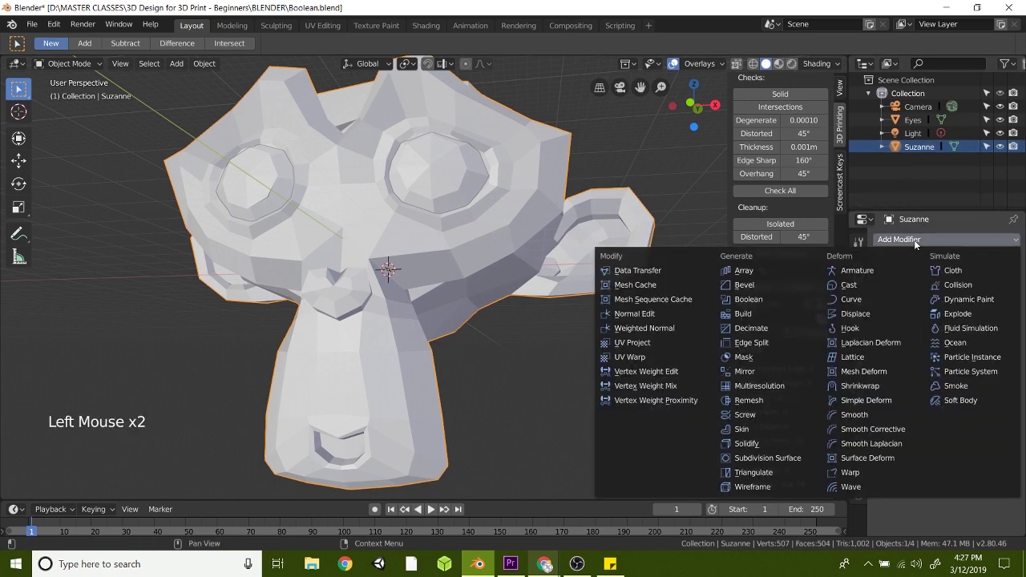
click(760, 301)
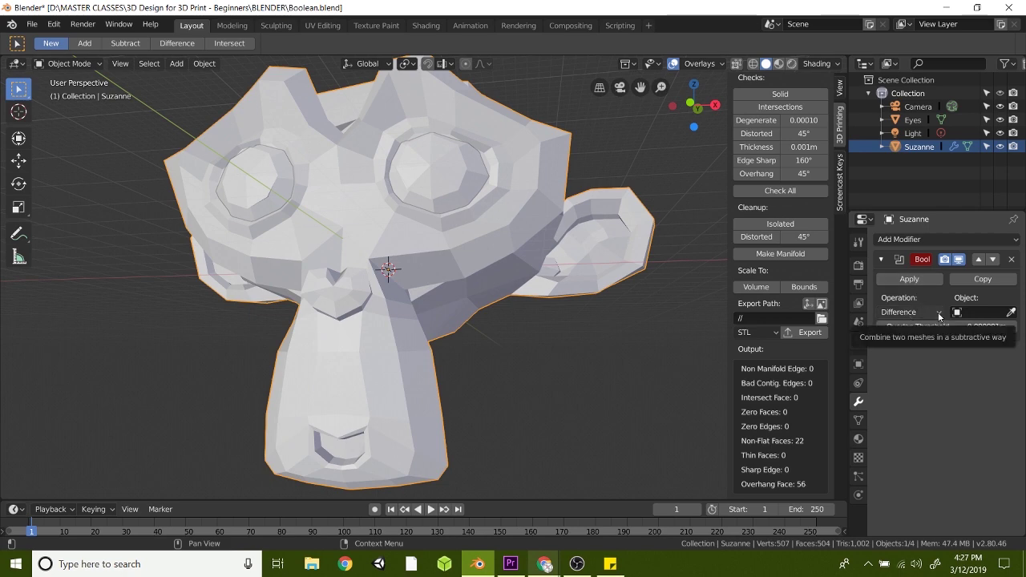
Step: Set the Boolean operation to Union with the Eyes object as its target
click(908, 313)
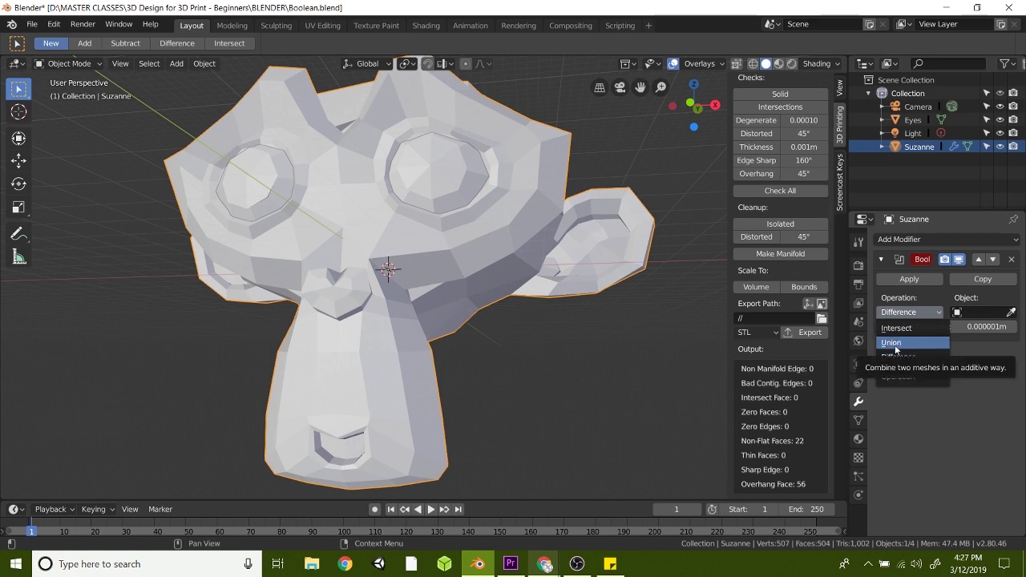
click(896, 345)
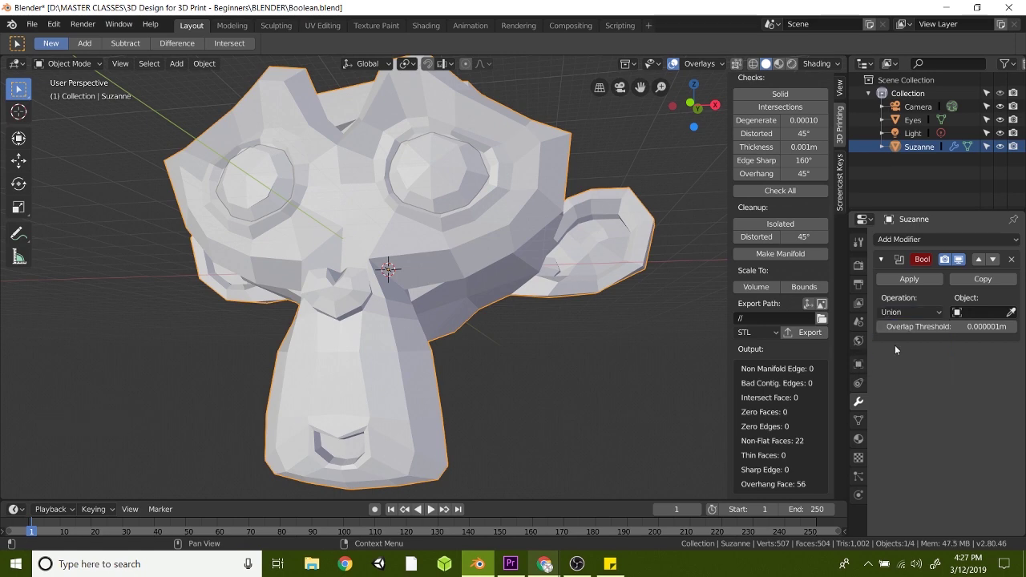
click(940, 313)
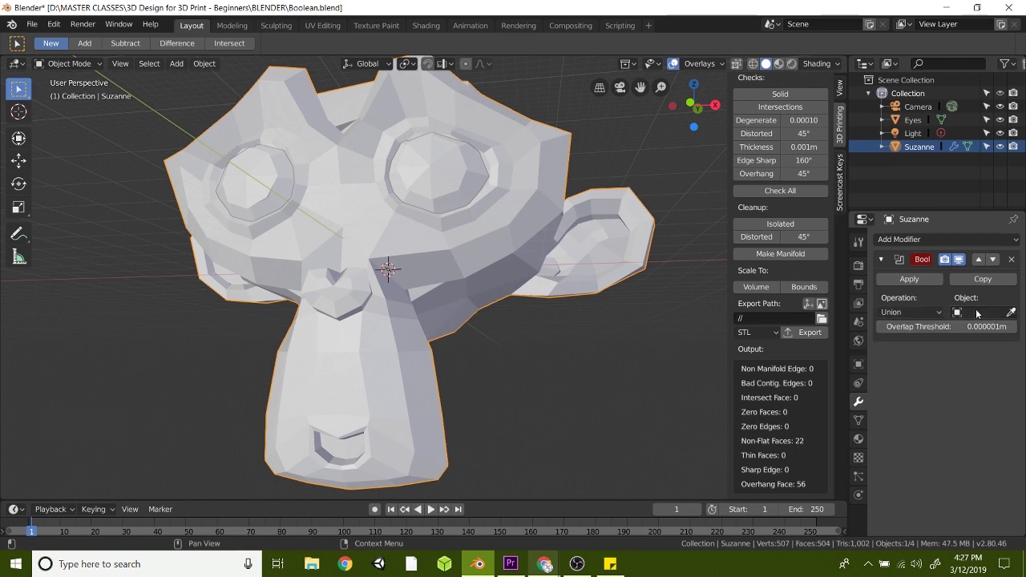
click(976, 313)
click(1011, 313)
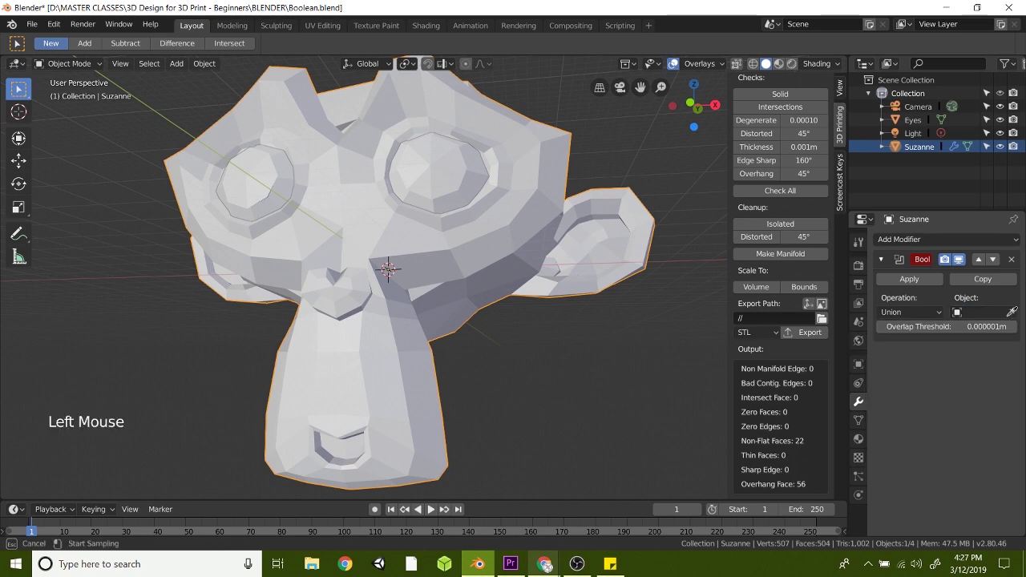
click(430, 162)
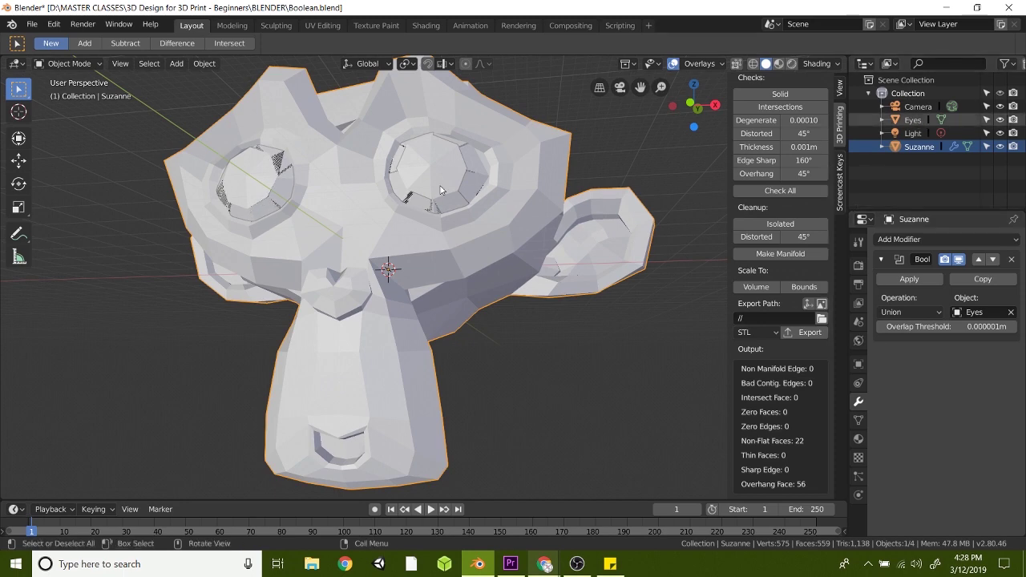
Step: Hide Eyes in the Outliner, check the merged eyes, and apply Suzanne's Union Boolean modifier
click(1000, 120)
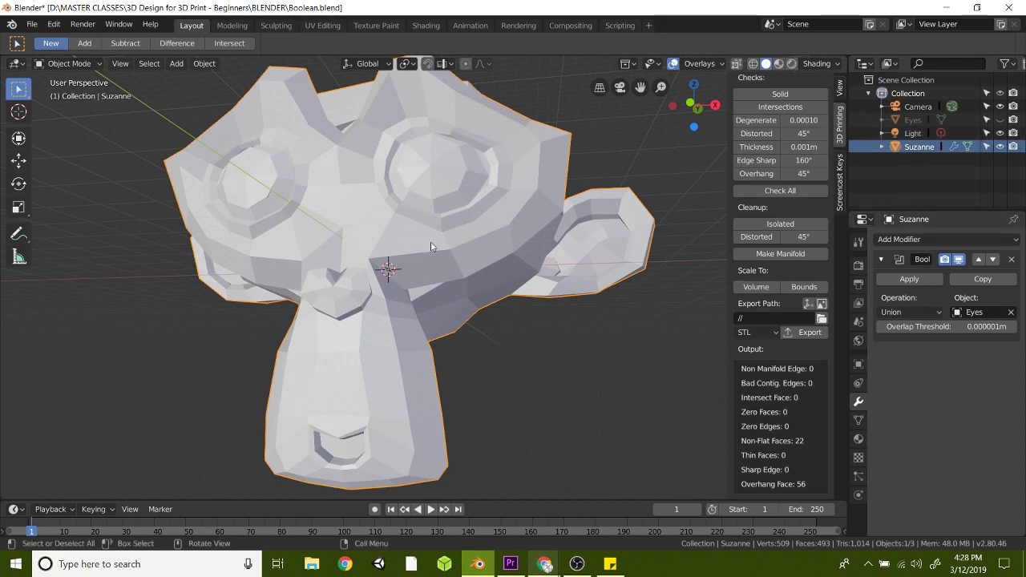
alt+middle_drag(450, 253, 418, 244)
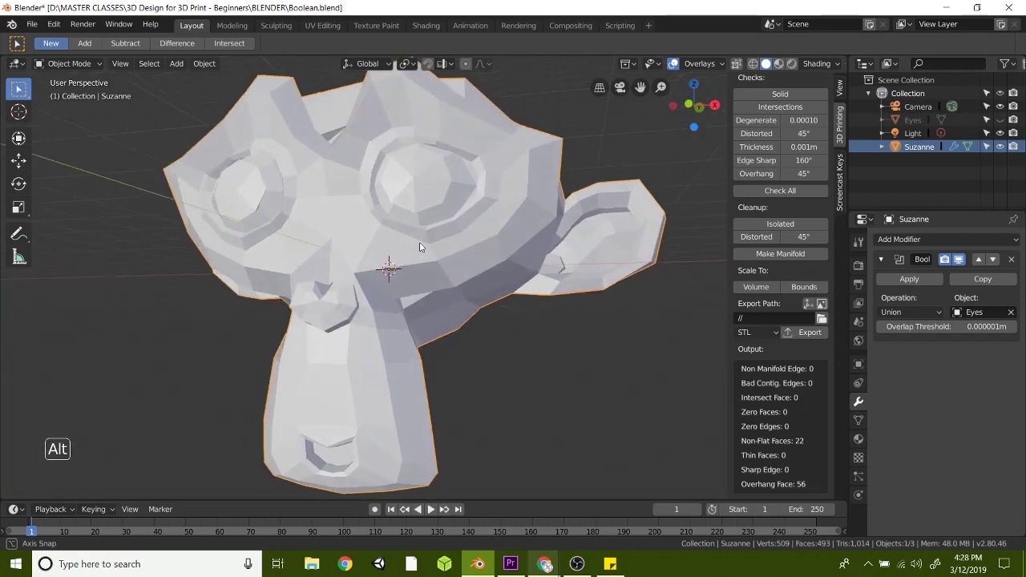
click(907, 280)
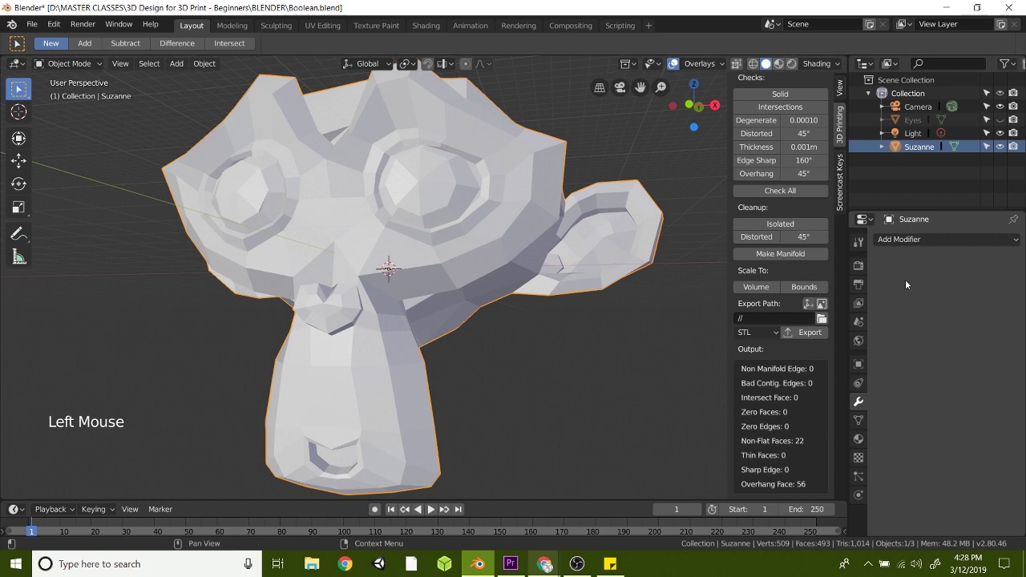
alt+middle_drag(496, 235, 489, 239)
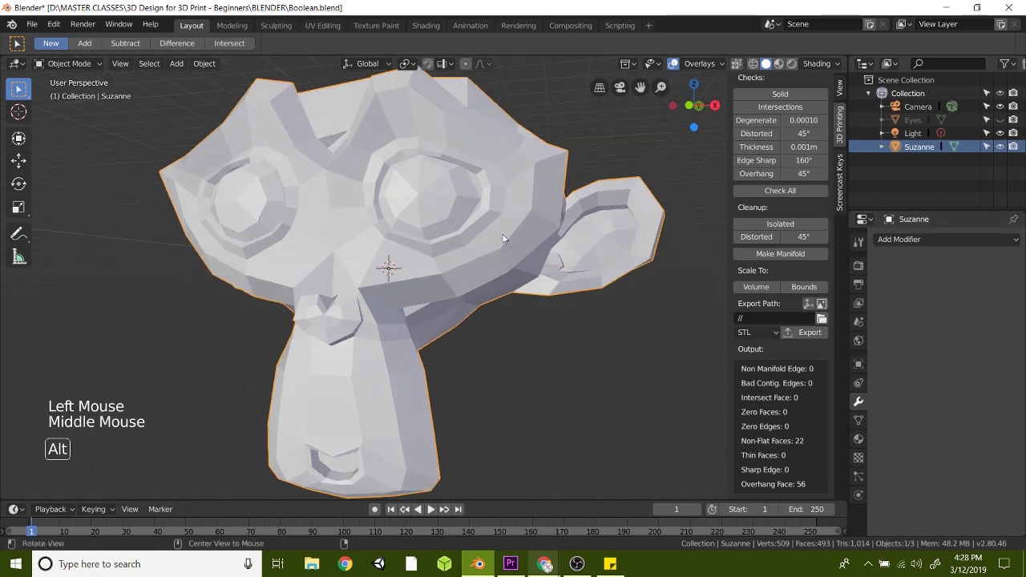
Step: Delete the Eyes object via the Outliner and reselect Suzanne in the viewport
click(915, 120)
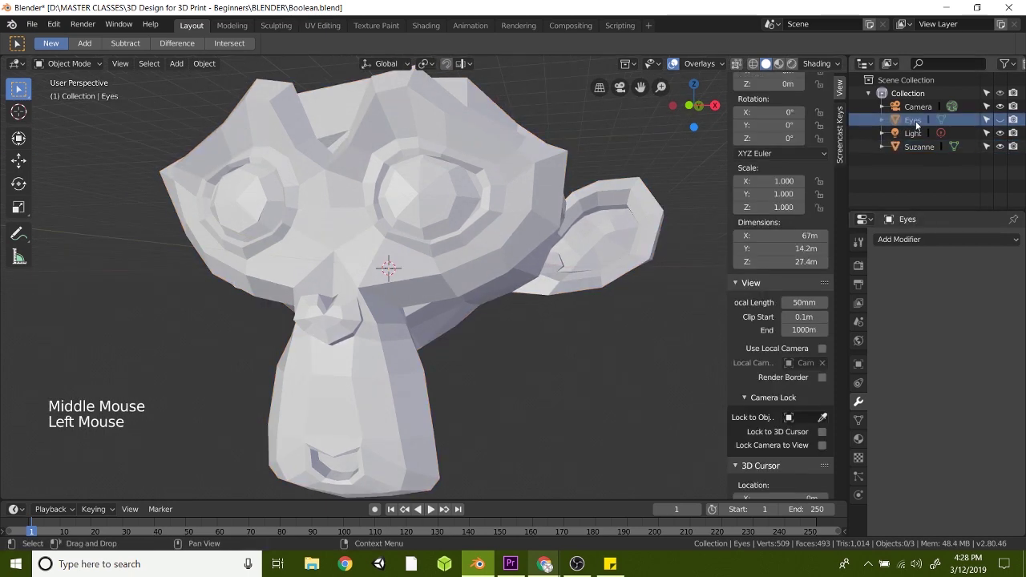
right_click(916, 124)
click(877, 122)
middle_drag(521, 257, 539, 255)
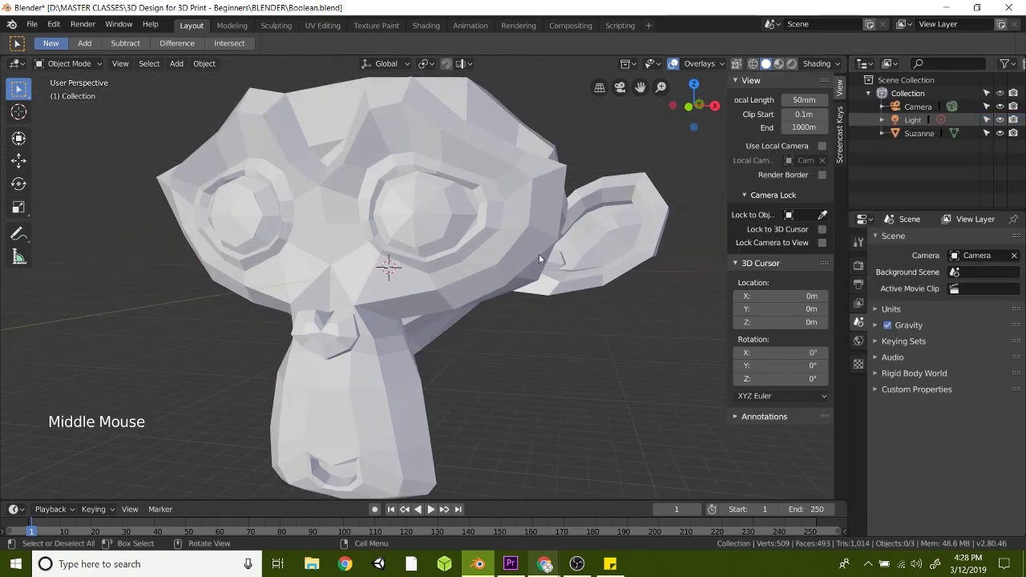
mouse_move(486, 298)
alt+middle_down()
mouse_move(468, 272)
mouse_move(477, 291)
alt+middle_up()
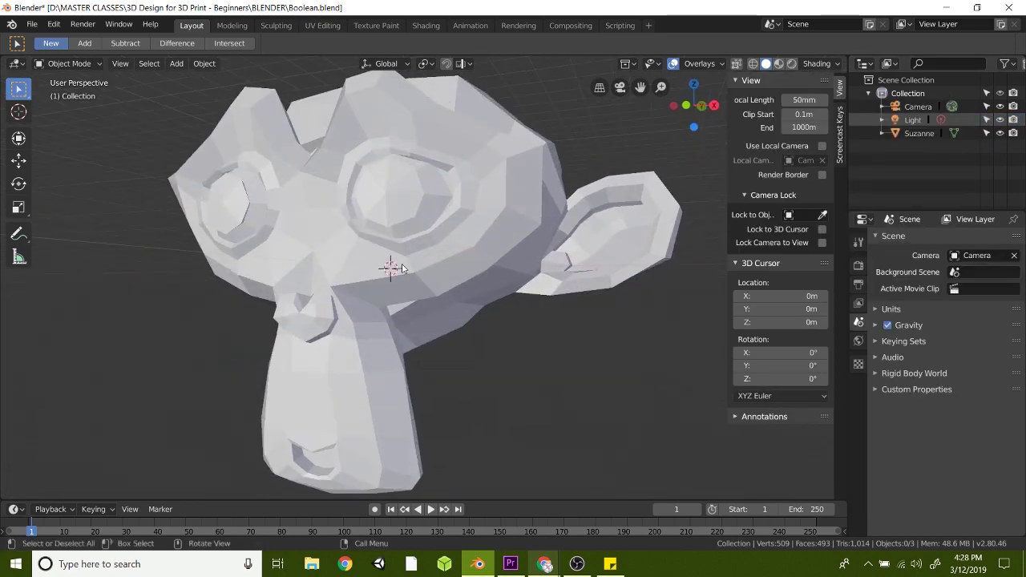
middle_drag(466, 273, 454, 254)
click(463, 254)
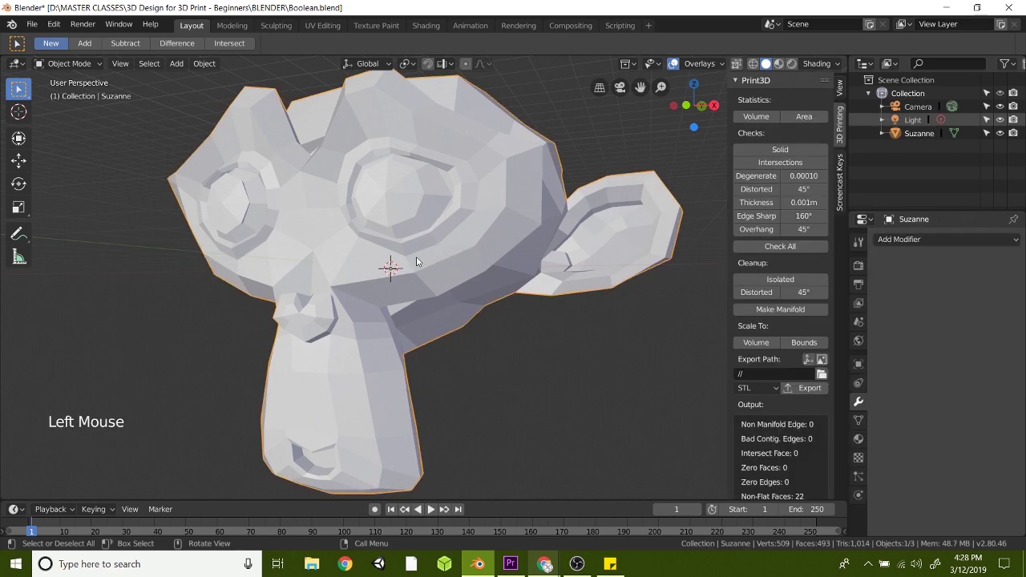
Step: Put Suzanne in Edit Mode, run 3D-Print Toolbox Check All, and orbit to inspect flagged faces
key(Tab)
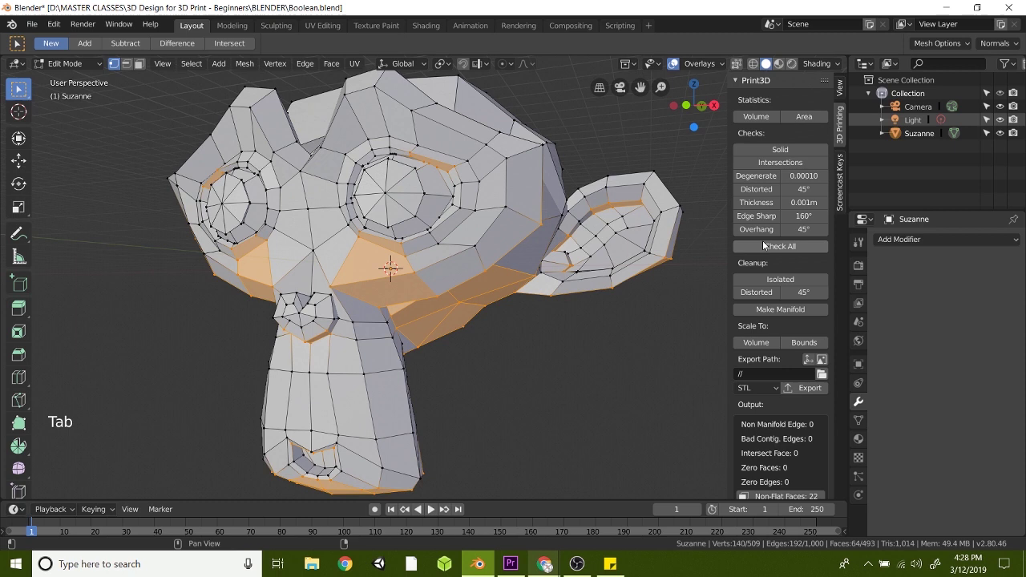
click(798, 246)
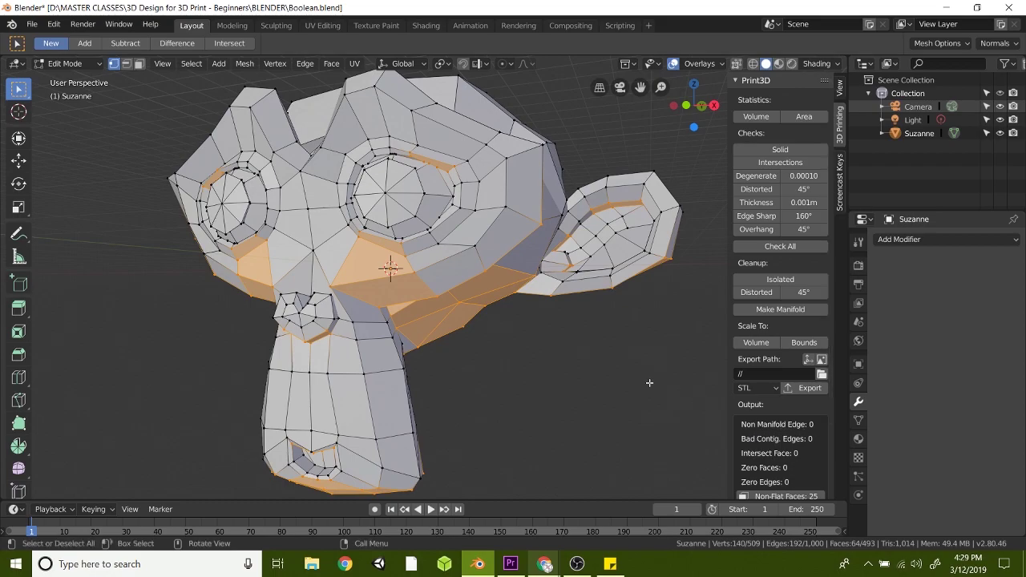
middle_drag(346, 309, 185, 241)
alt+middle_drag(294, 245, 472, 255)
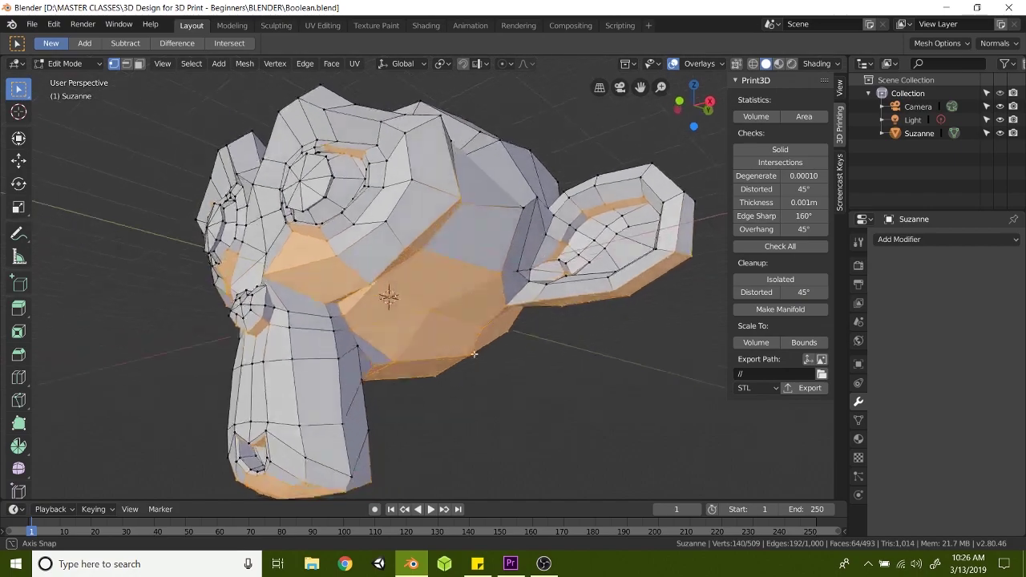
middle_drag(474, 354, 442, 349)
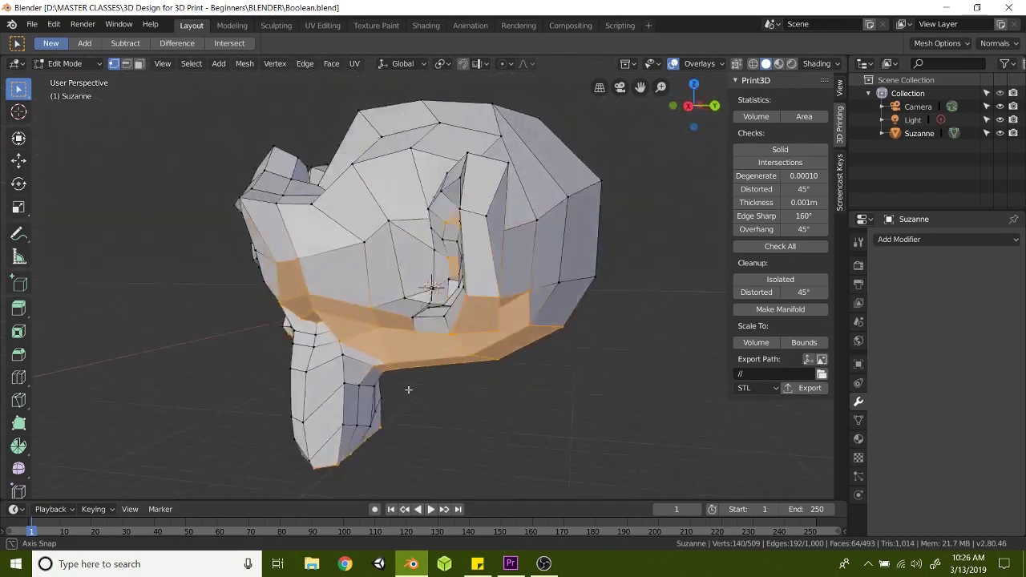